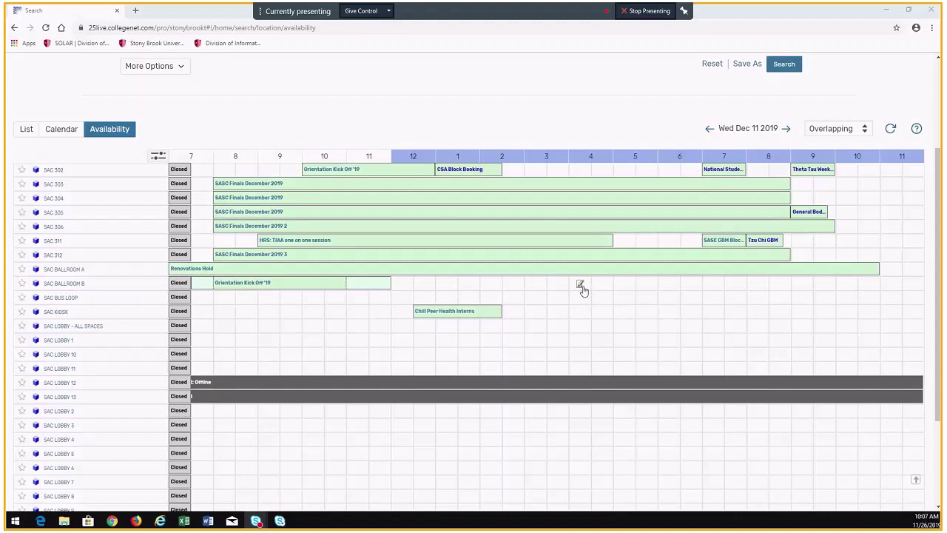
Start an event request for SAC Ballroom B at 4:00 pm on Wed Dec 11 2019 and review the prefilled date, time and location.
{"action": "left_click", "coordinate": [581, 287]}
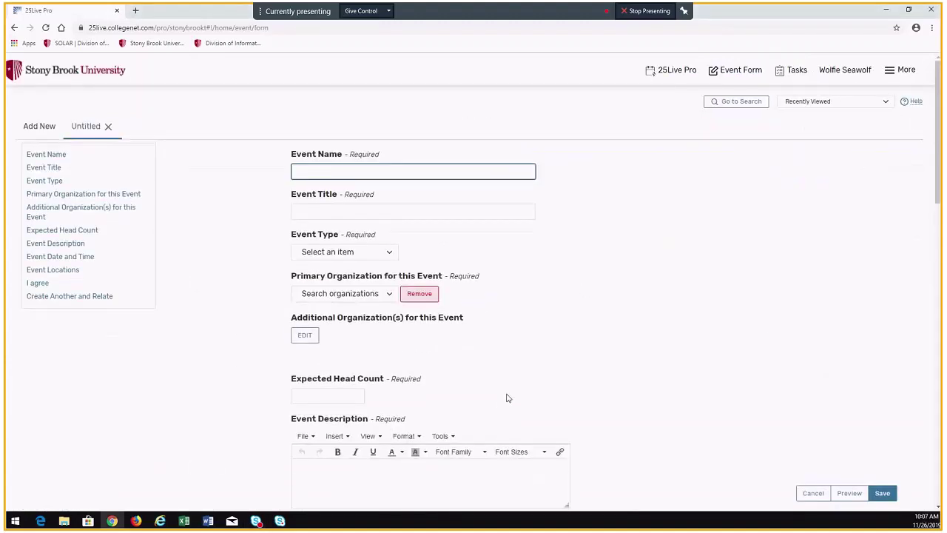
{"action": "scroll", "coordinate": [511, 393], "scroll_direction": "down", "scroll_amount": 1}
{"action": "scroll", "coordinate": [528, 346], "scroll_direction": "down", "scroll_amount": 5}
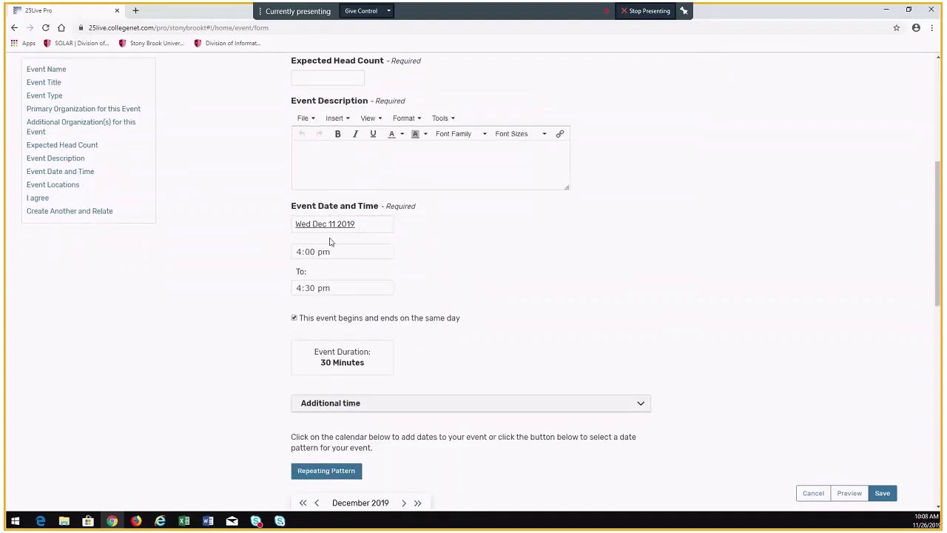
{"action": "scroll", "coordinate": [513, 364], "scroll_direction": "down", "scroll_amount": 1}
{"action": "scroll", "coordinate": [514, 365], "scroll_direction": "down", "scroll_amount": 6}
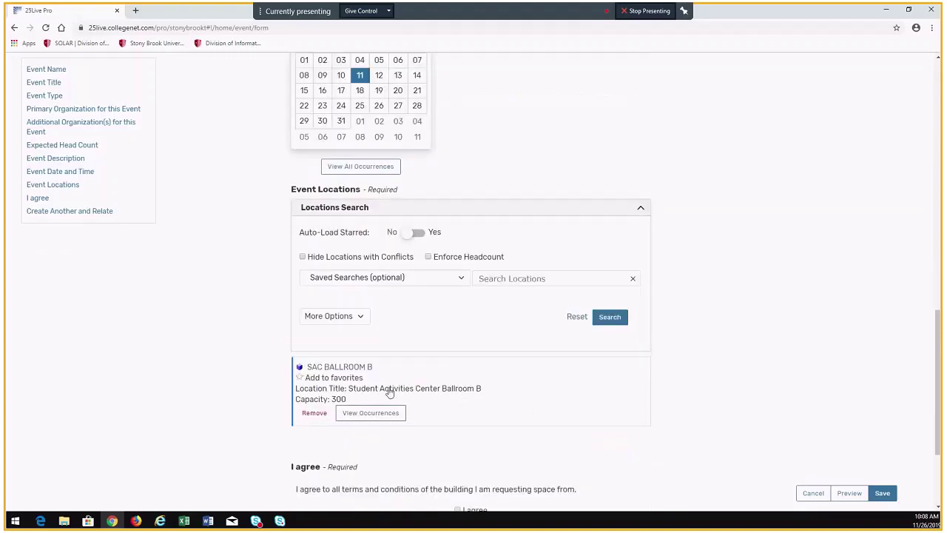
{"action": "scroll", "coordinate": [387, 391], "scroll_direction": "up", "scroll_amount": 1}
{"action": "left_click_drag", "start_coordinate": [937, 321], "coordinate": [936, 92]}
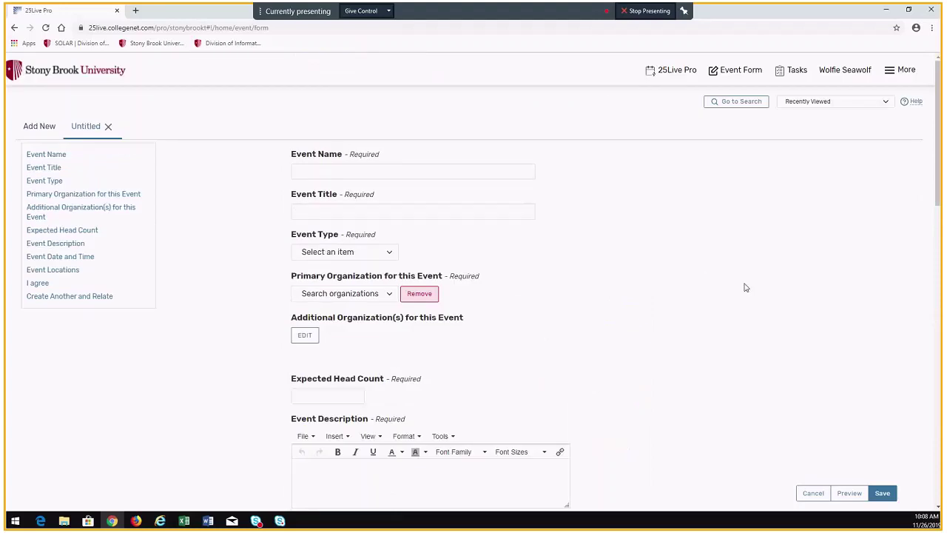
Enter "Departmental Meeting" as both the event name and the event title.
{"action": "left_click", "coordinate": [408, 173]}
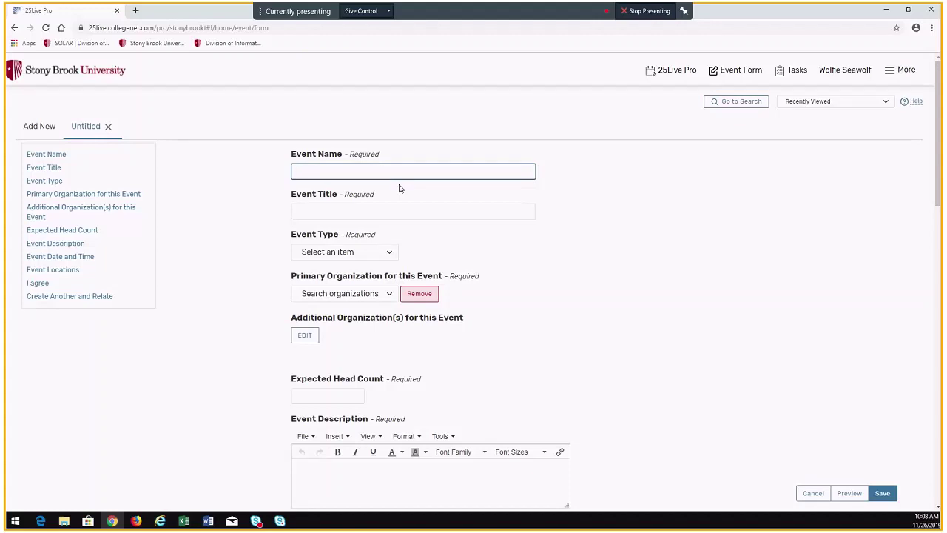
{"action": "type", "text": "Departmental "}
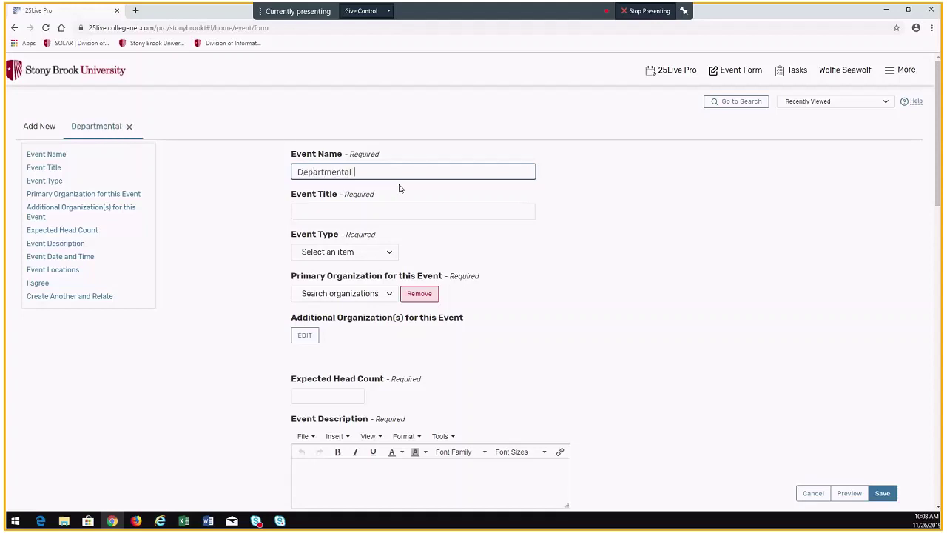
{"action": "type", "text": "Meeting"}
{"action": "triple_click", "coordinate": [395, 171]}
{"action": "key", "text": "ctrl+c"}
{"action": "left_click", "coordinate": [369, 209]}
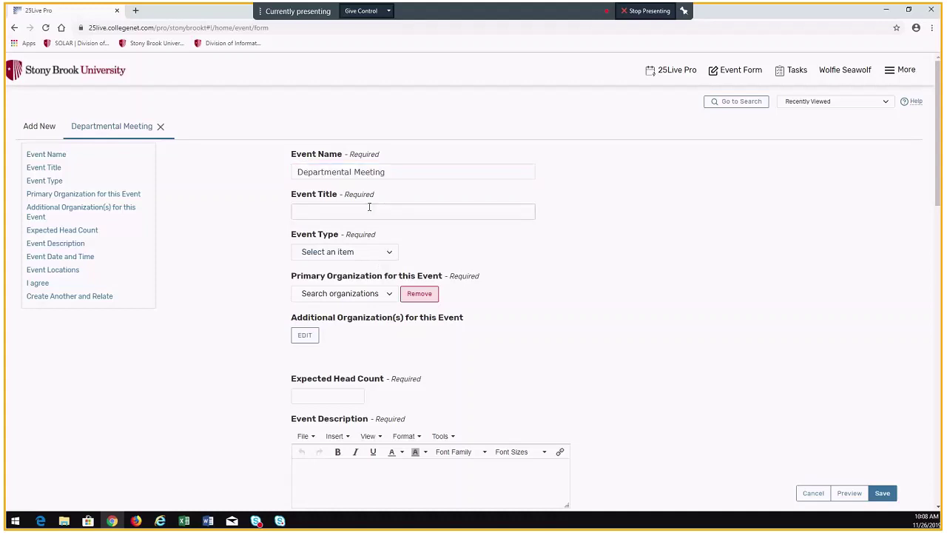
{"action": "key", "text": "ctrl+v"}
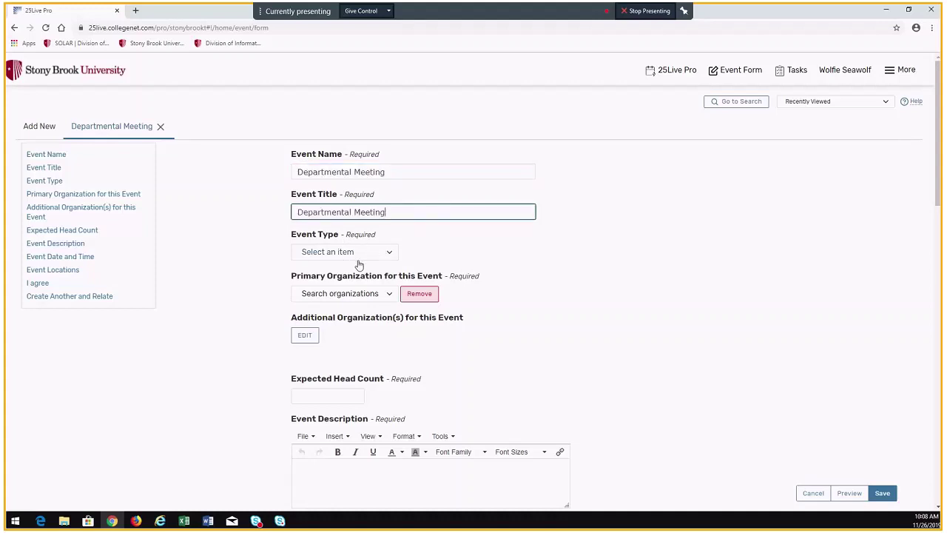
Set the event type to SAC Large Event Space Request.
{"action": "left_click", "coordinate": [364, 254]}
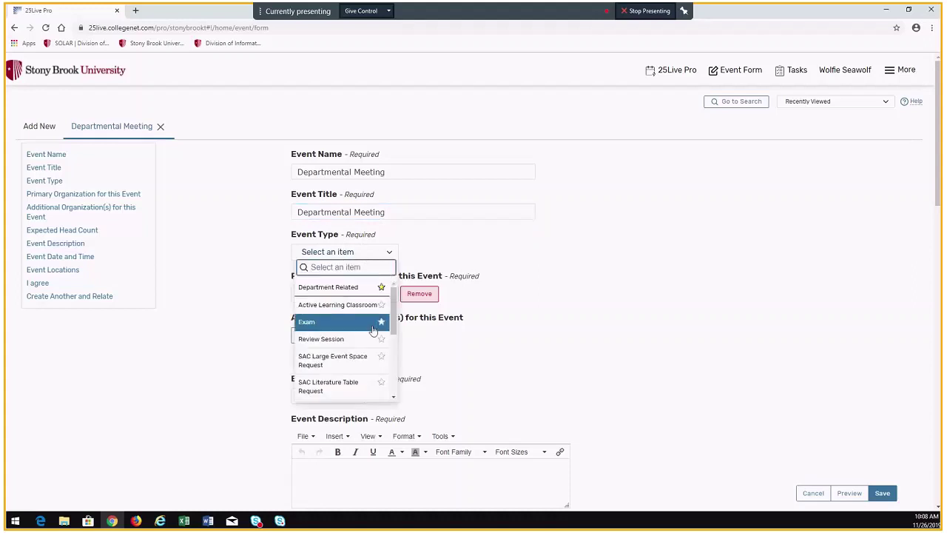
{"action": "scroll", "coordinate": [331, 346], "scroll_direction": "down", "scroll_amount": 1}
{"action": "scroll", "coordinate": [331, 346], "scroll_direction": "down", "scroll_amount": 3}
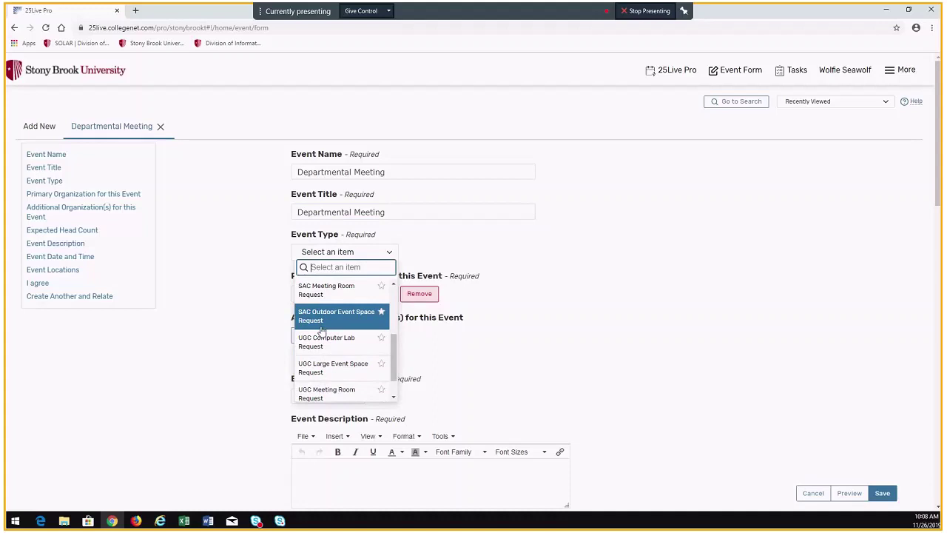
{"action": "scroll", "coordinate": [331, 388], "scroll_direction": "down", "scroll_amount": 1}
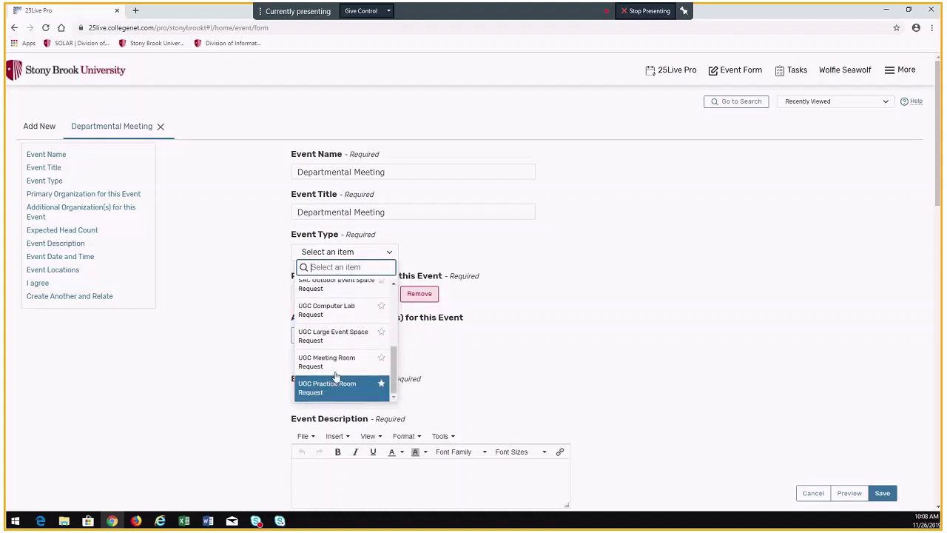
{"action": "scroll", "coordinate": [344, 367], "scroll_direction": "up", "scroll_amount": 2}
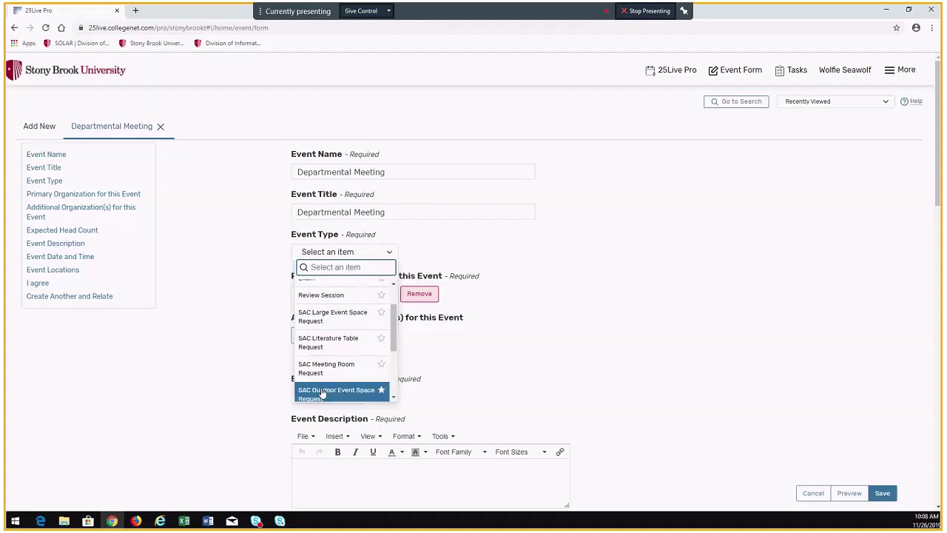
{"action": "left_click", "coordinate": [329, 318]}
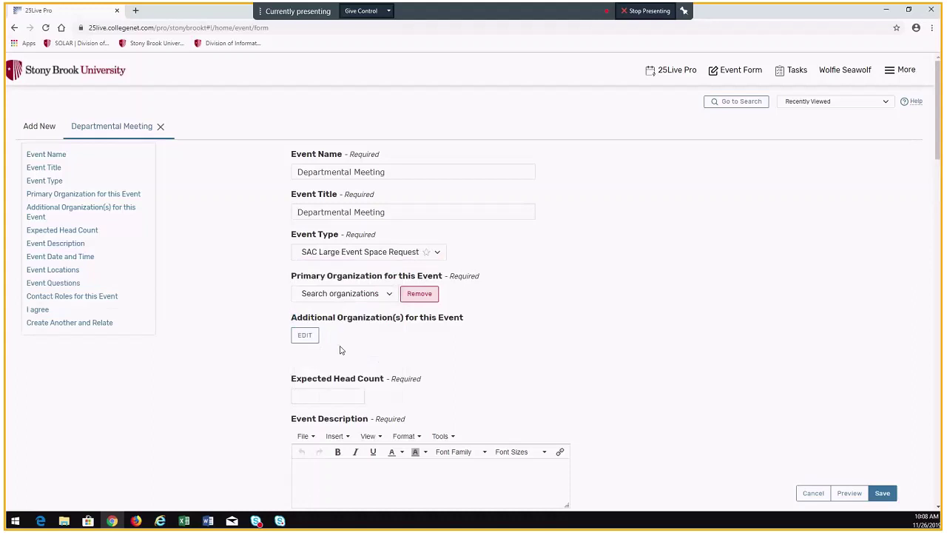
Find Dean of Students, choose it as the event's primary organization and star it as a favorite.
{"action": "left_click", "coordinate": [351, 294]}
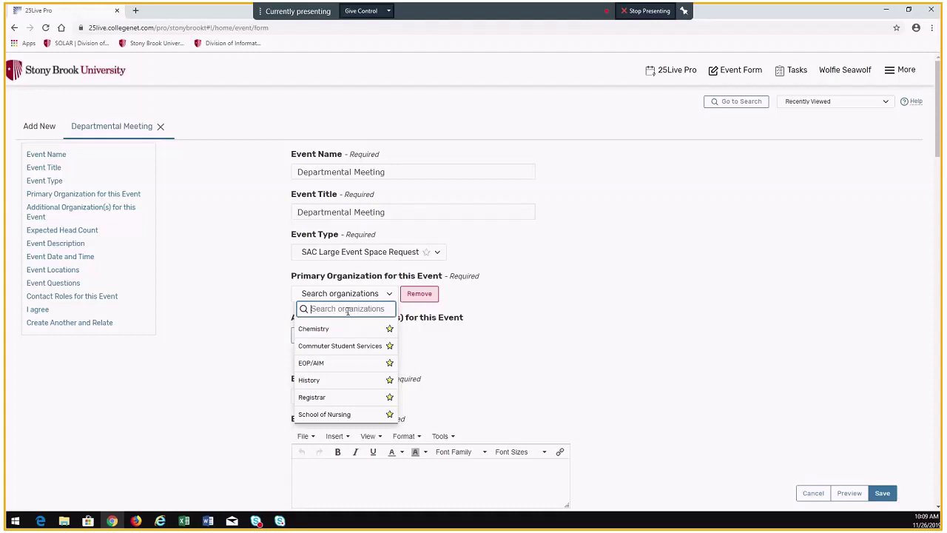
{"action": "type", "text": "dean"}
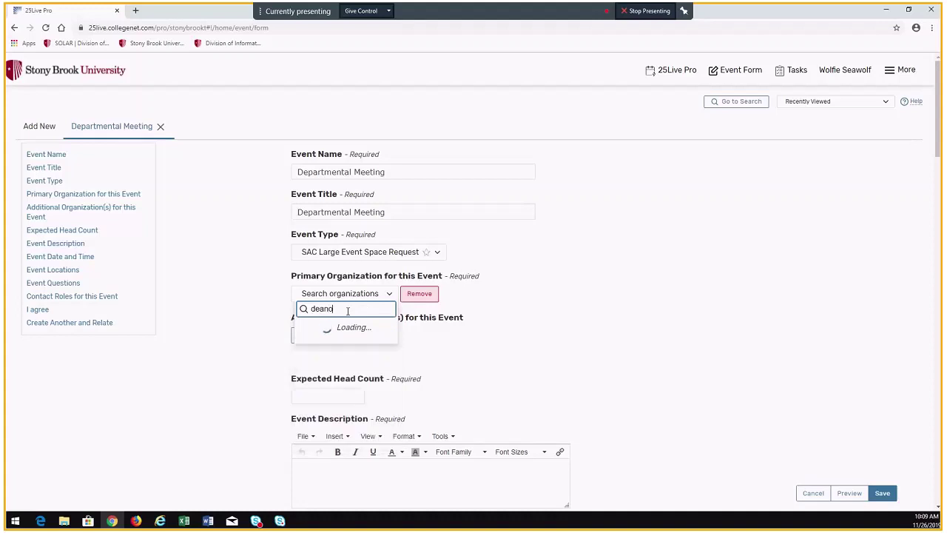
{"action": "type", "text": " of"}
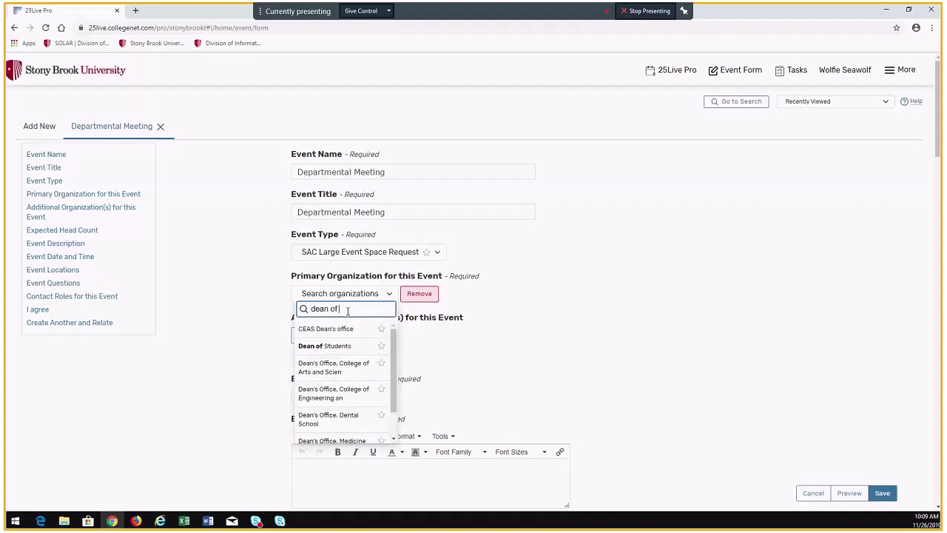
{"action": "left_click", "coordinate": [324, 345]}
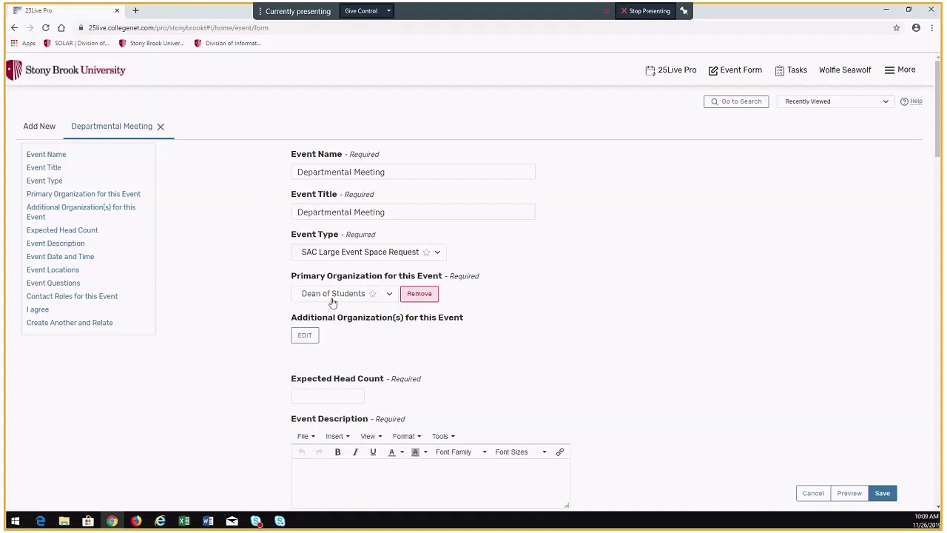
{"action": "left_click", "coordinate": [372, 294]}
Set the expected head count to 150 and enter "Meeting" as the event description.
{"action": "scroll", "coordinate": [333, 348], "scroll_direction": "down", "scroll_amount": 2}
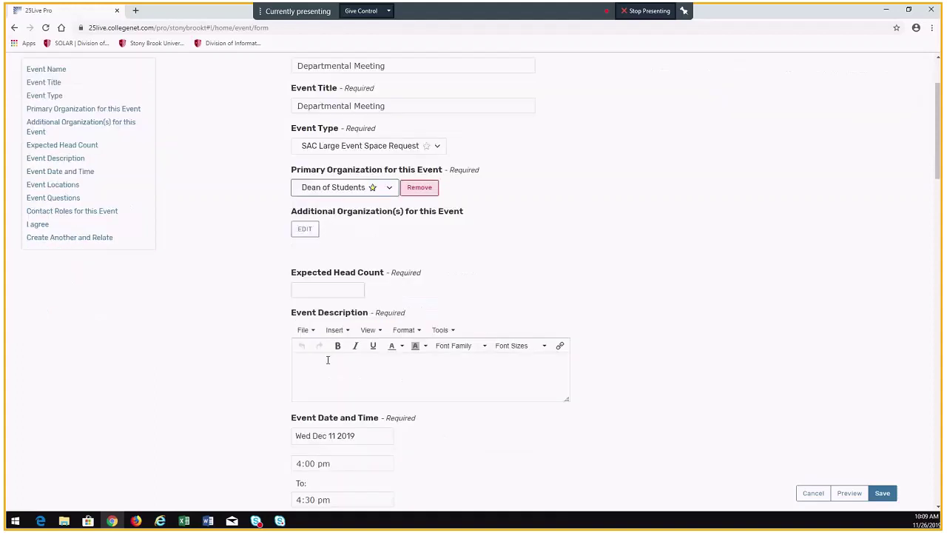
{"action": "left_click", "coordinate": [318, 285]}
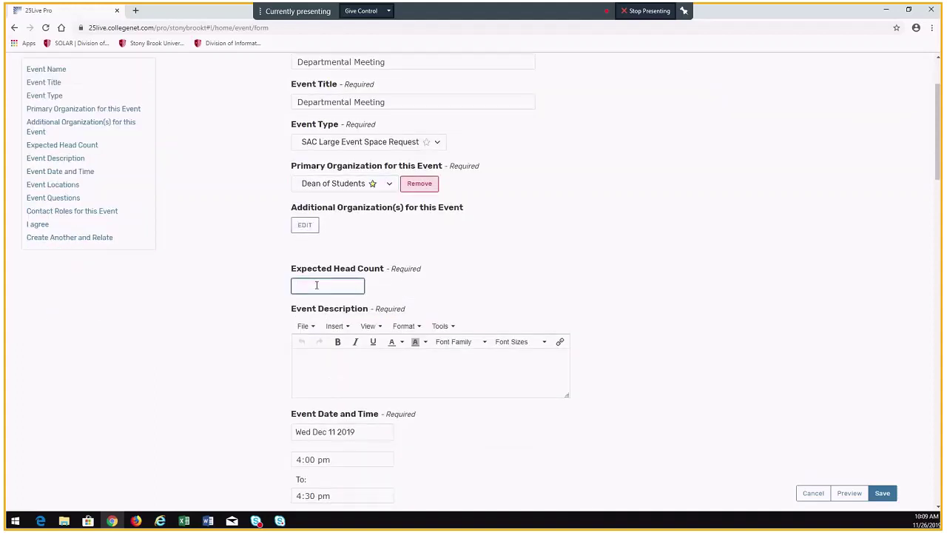
{"action": "type", "text": "150"}
{"action": "left_click", "coordinate": [320, 369]}
{"action": "type", "text": "Meeting"}
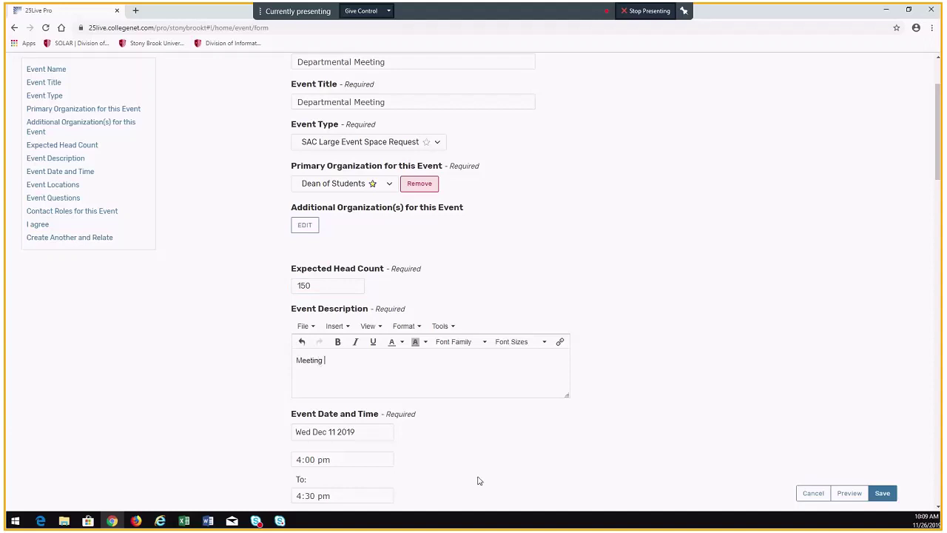
Set the event's end time to 6:00 pm.
{"action": "scroll", "coordinate": [473, 483], "scroll_direction": "down", "scroll_amount": 2}
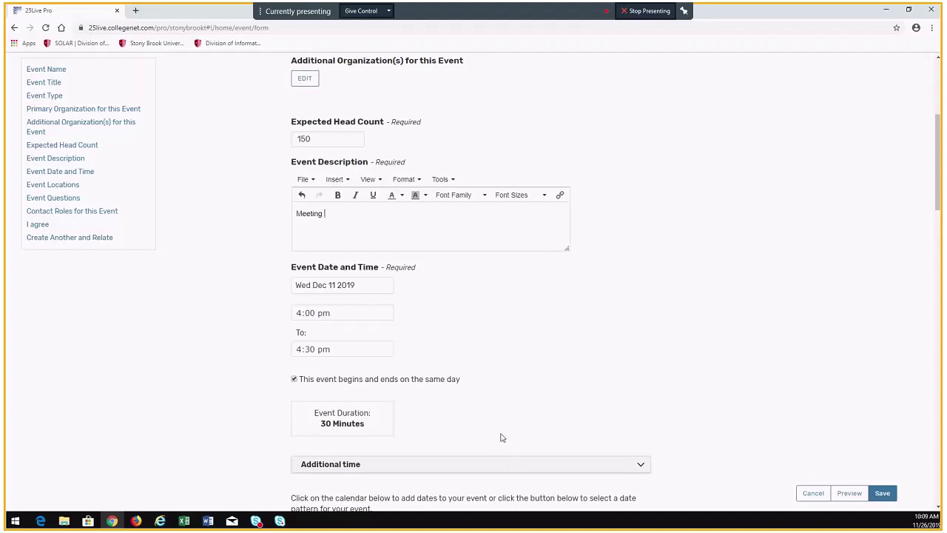
{"action": "left_click", "coordinate": [337, 349]}
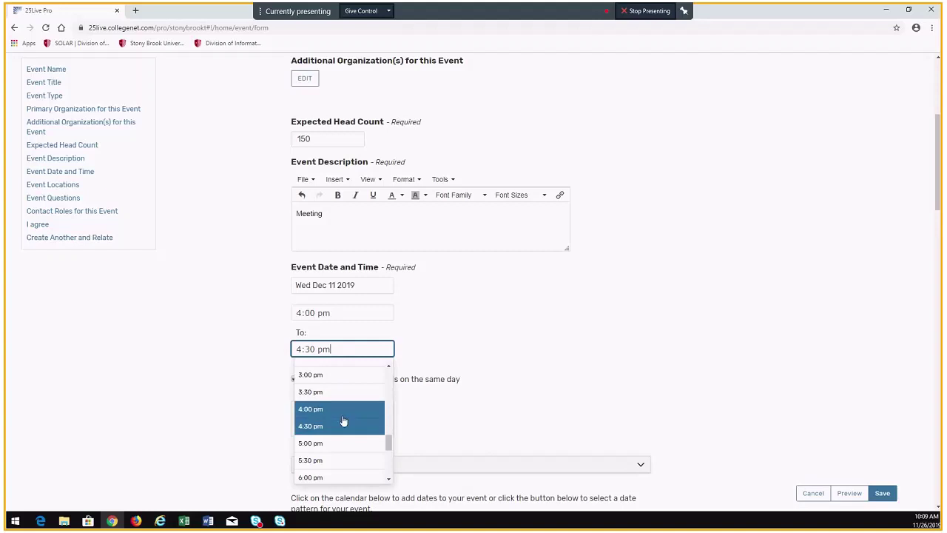
{"action": "scroll", "coordinate": [313, 474], "scroll_direction": "down", "scroll_amount": 1}
{"action": "left_click", "coordinate": [313, 467]}
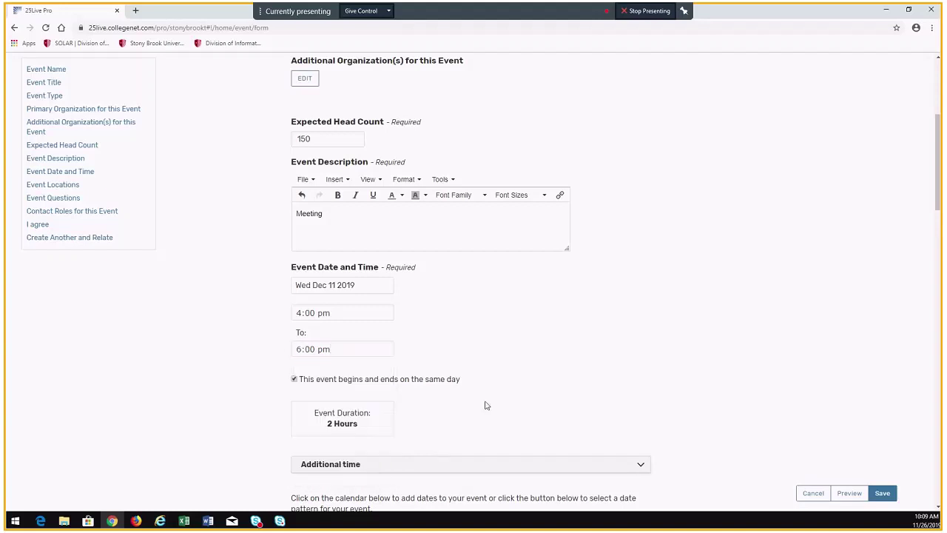
Add 1 hour of pre-event time and 30 minutes of post-event time to the reservation.
{"action": "scroll", "coordinate": [484, 404], "scroll_direction": "down", "scroll_amount": 2}
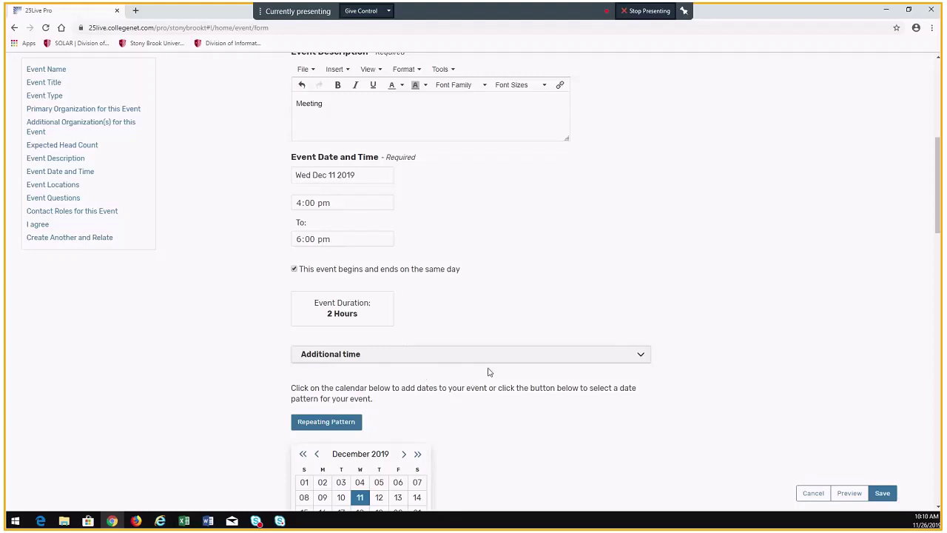
{"action": "left_click", "coordinate": [641, 354]}
{"action": "scroll", "coordinate": [470, 285], "scroll_direction": "down", "scroll_amount": 2}
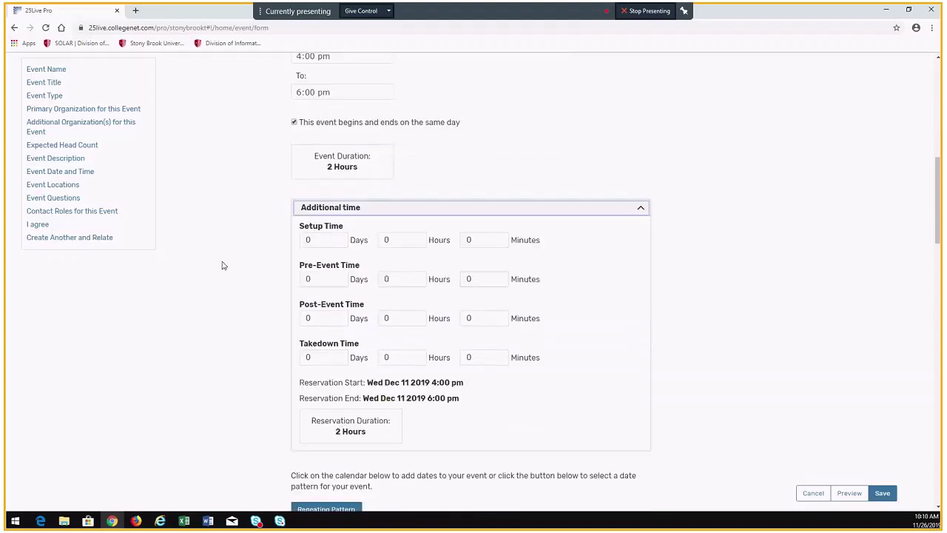
{"action": "left_click", "coordinate": [418, 280]}
{"action": "type", "text": "1"}
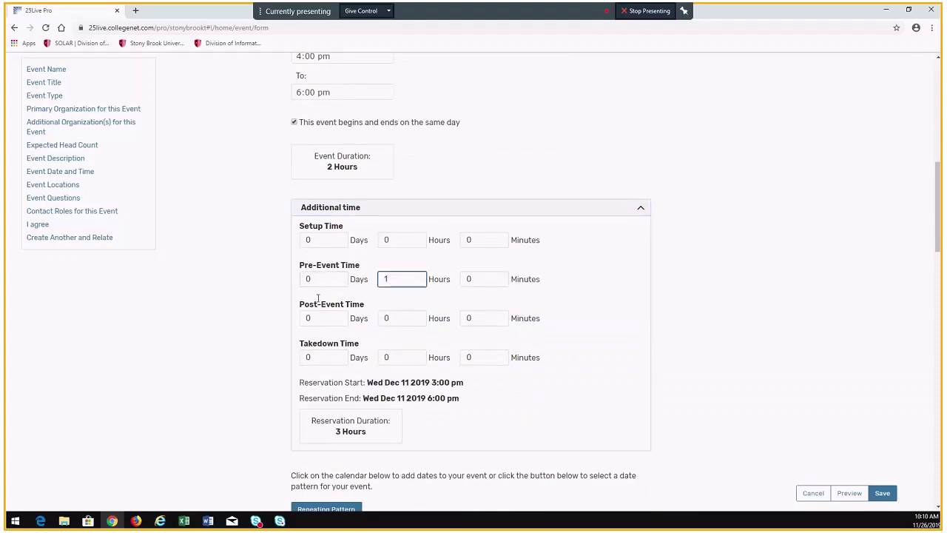
{"action": "left_click", "coordinate": [478, 321]}
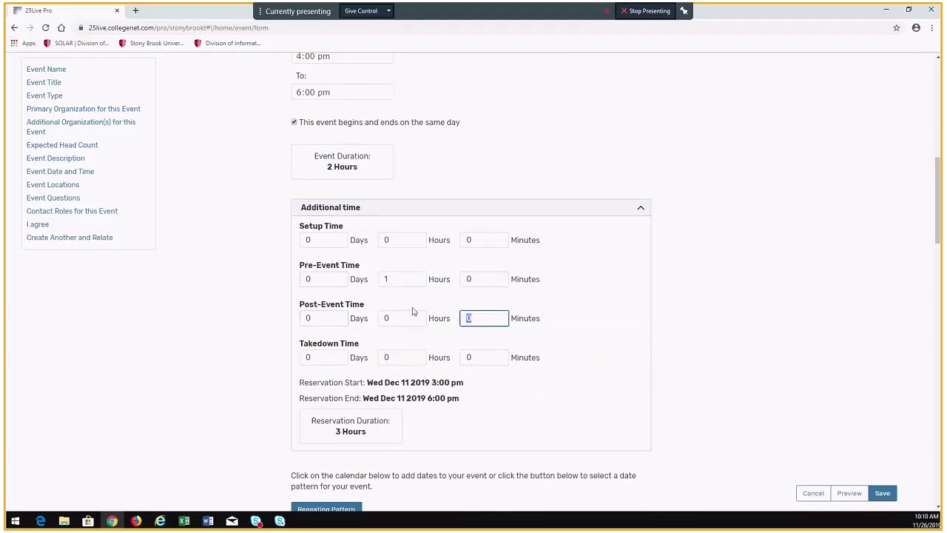
{"action": "type", "text": "30"}
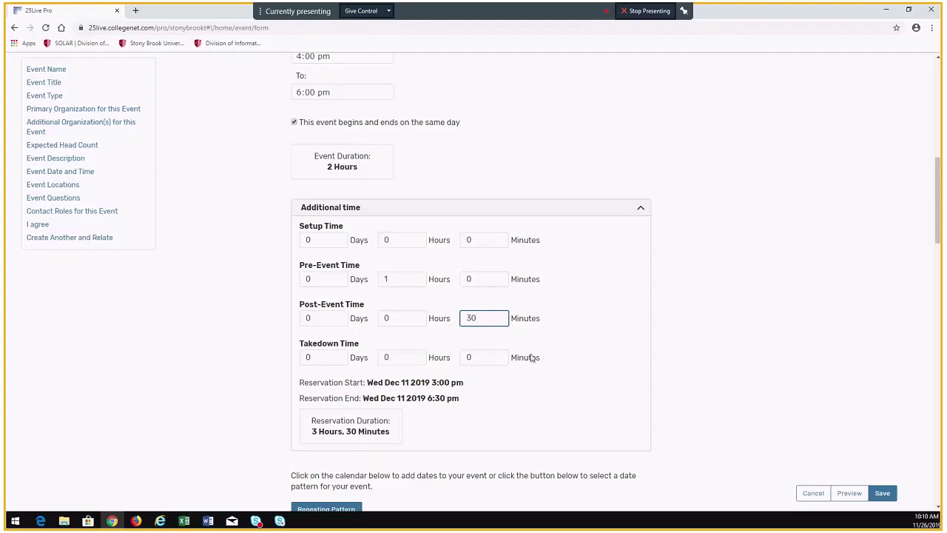
In the event questions, set both the expected number of minors and the expected number of non-university guests to 0.
{"action": "scroll", "coordinate": [597, 366], "scroll_direction": "down", "scroll_amount": 3}
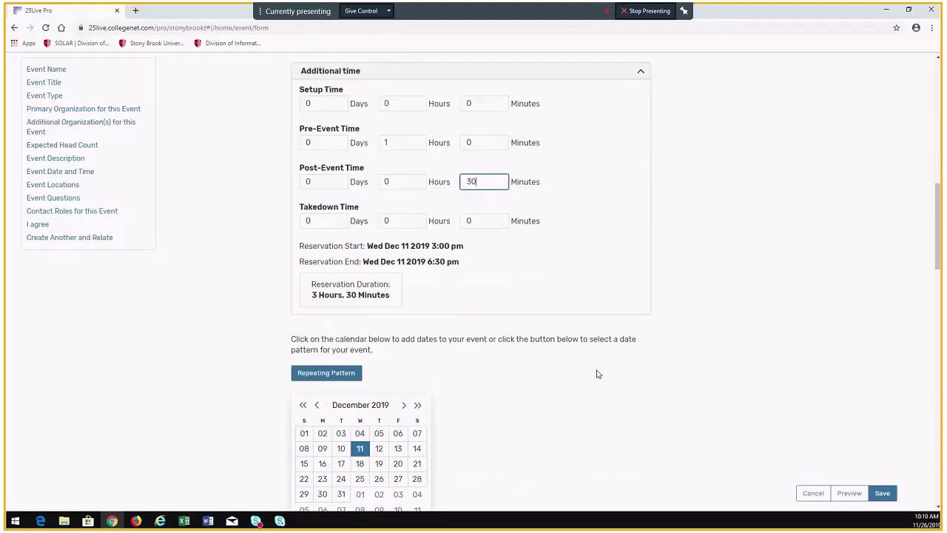
{"action": "scroll", "coordinate": [598, 374], "scroll_direction": "down", "scroll_amount": 2}
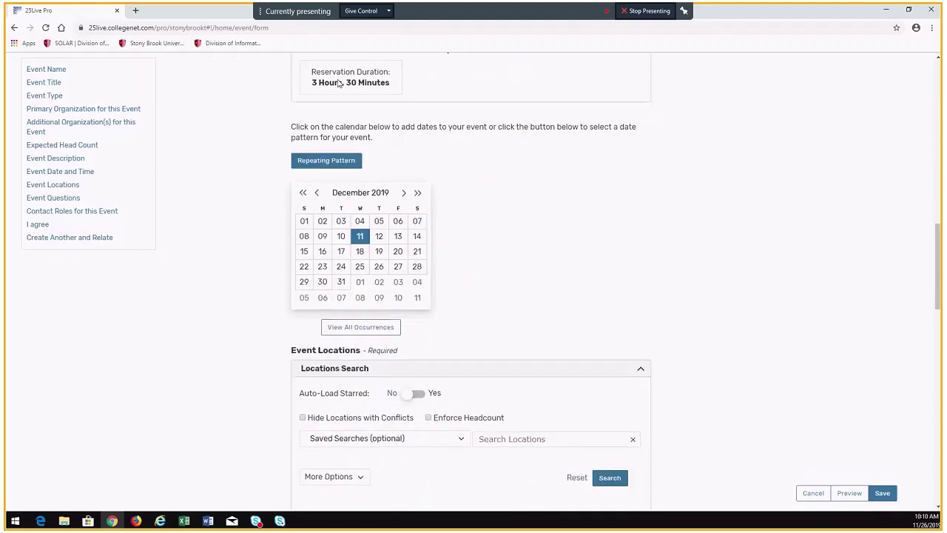
{"action": "scroll", "coordinate": [492, 274], "scroll_direction": "down", "scroll_amount": 3}
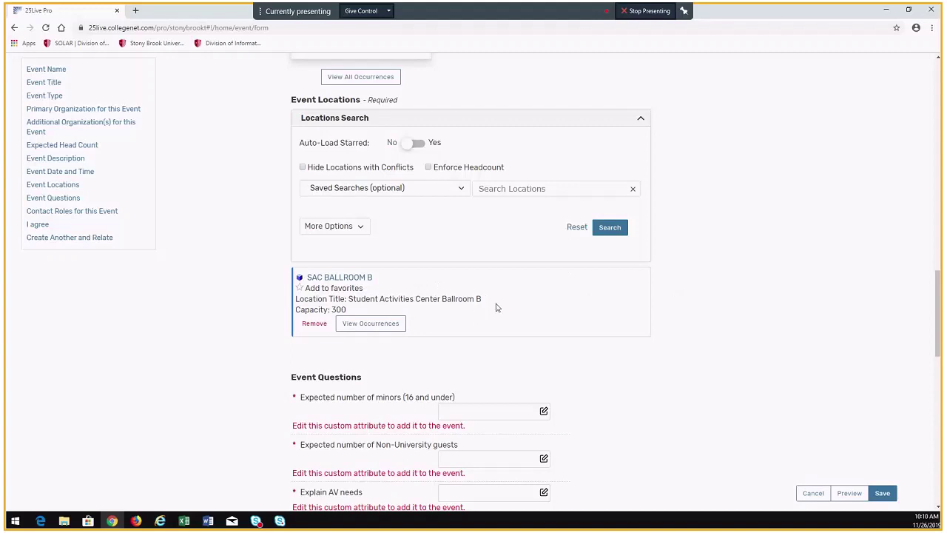
{"action": "scroll", "coordinate": [658, 410], "scroll_direction": "down", "scroll_amount": 2}
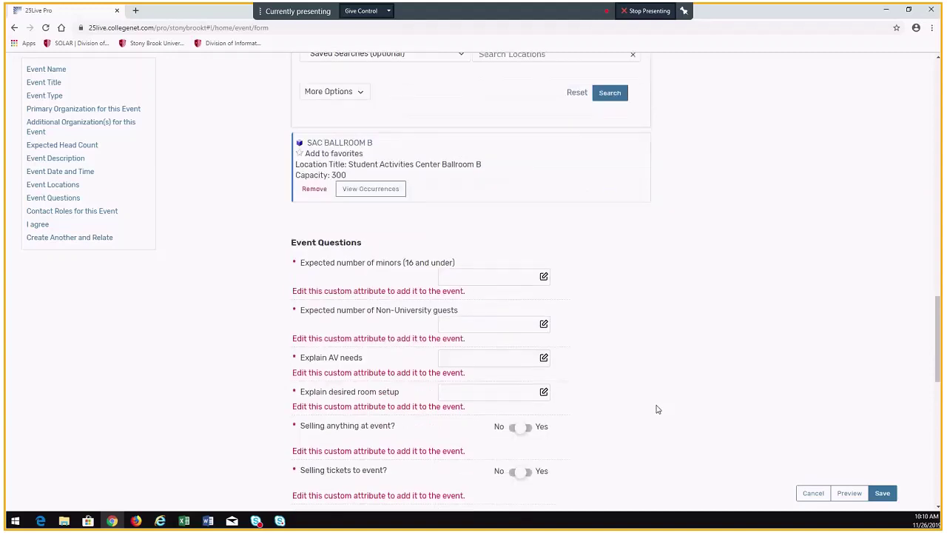
{"action": "scroll", "coordinate": [658, 409], "scroll_direction": "down", "scroll_amount": 1}
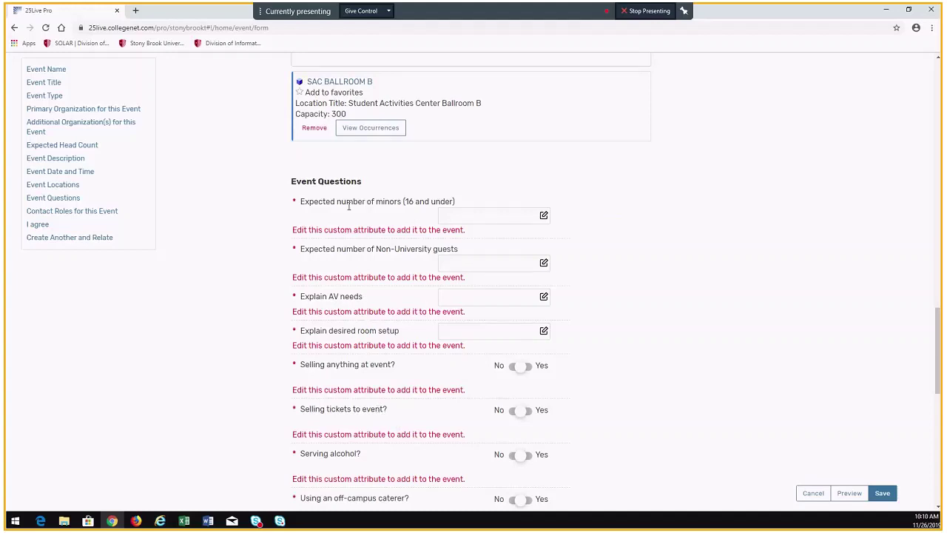
{"action": "left_click", "coordinate": [498, 220]}
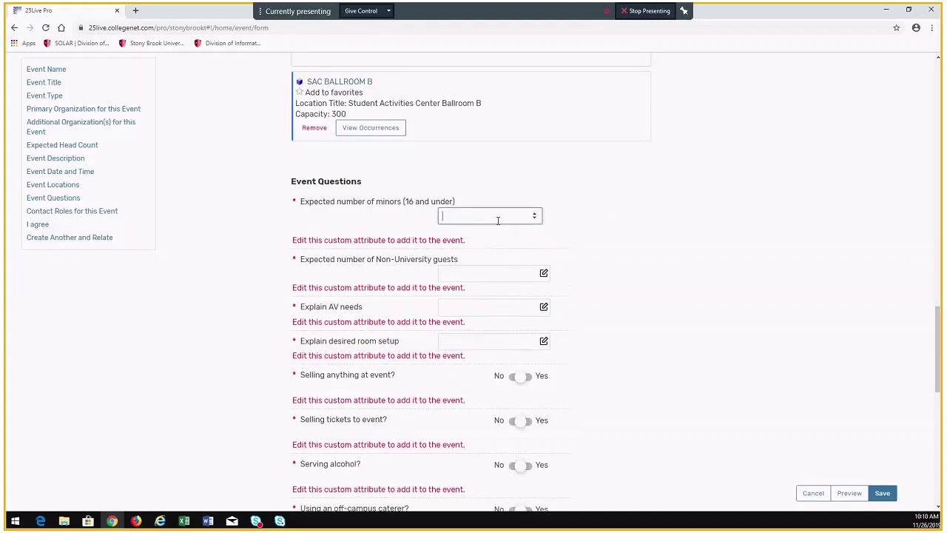
{"action": "type", "text": "0"}
{"action": "left_click", "coordinate": [475, 279]}
{"action": "type", "text": "0"}
{"action": "left_click", "coordinate": [474, 302]}
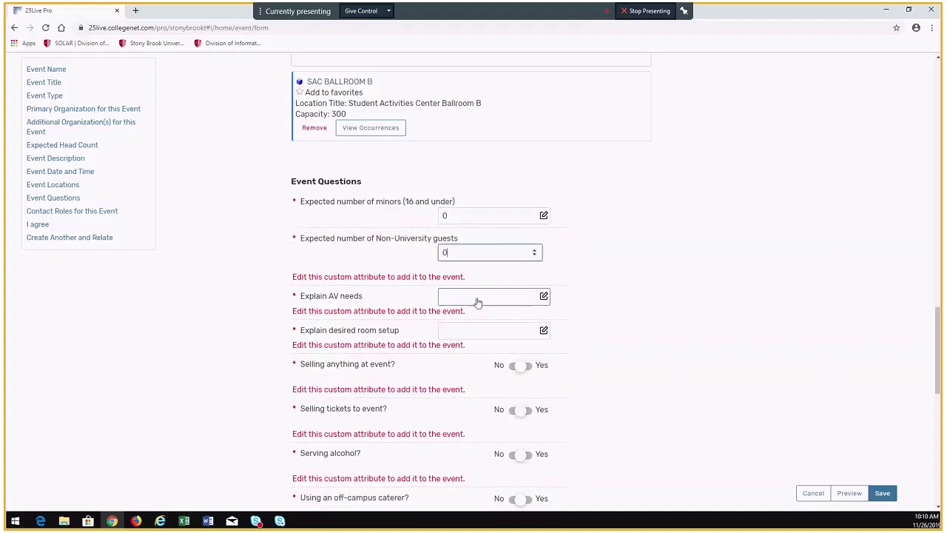
In the event questions, enter "powerpoint" for the AV needs and "round tables" for the desired room setup.
{"action": "type", "text": "powerpoint"}
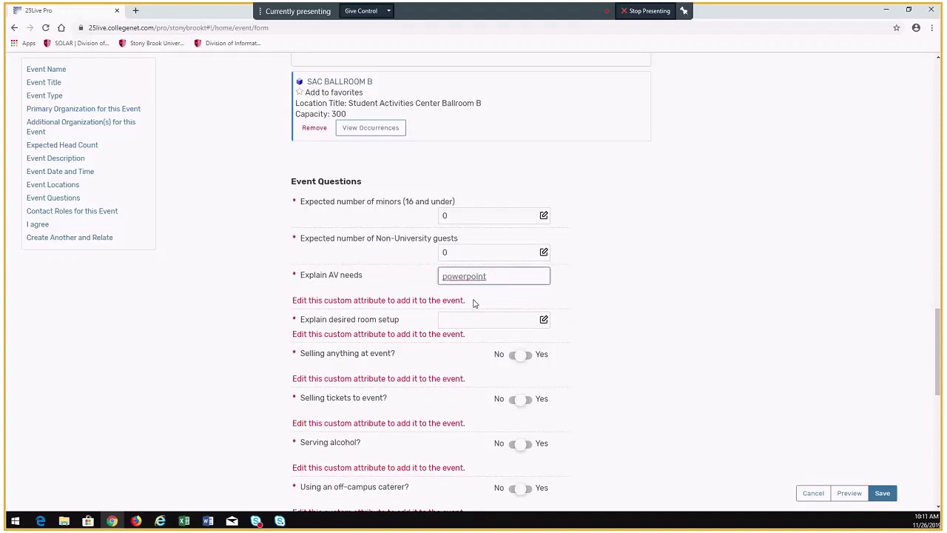
{"action": "left_click", "coordinate": [458, 321]}
{"action": "type", "text": "round"}
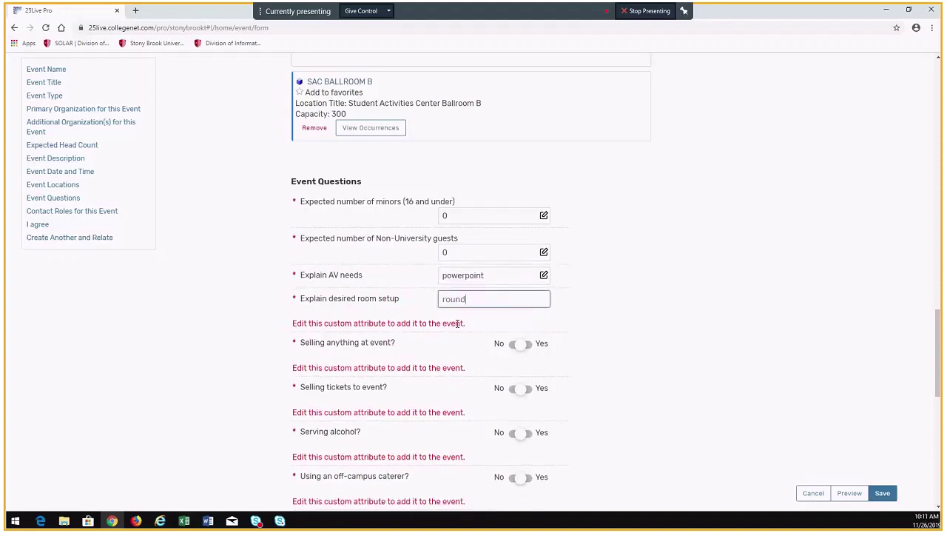
{"action": "type", "text": "ttable"}
{"action": "key", "text": "BackSpace"}
{"action": "key", "text": "BackSpace"}
{"action": "type", "text": "es"}
Answer No to selling anything, selling tickets, serving alcohol and using campus catering, and Yes to using an off-campus caterer.
{"action": "left_click", "coordinate": [517, 352]}
{"action": "left_click", "coordinate": [518, 359]}
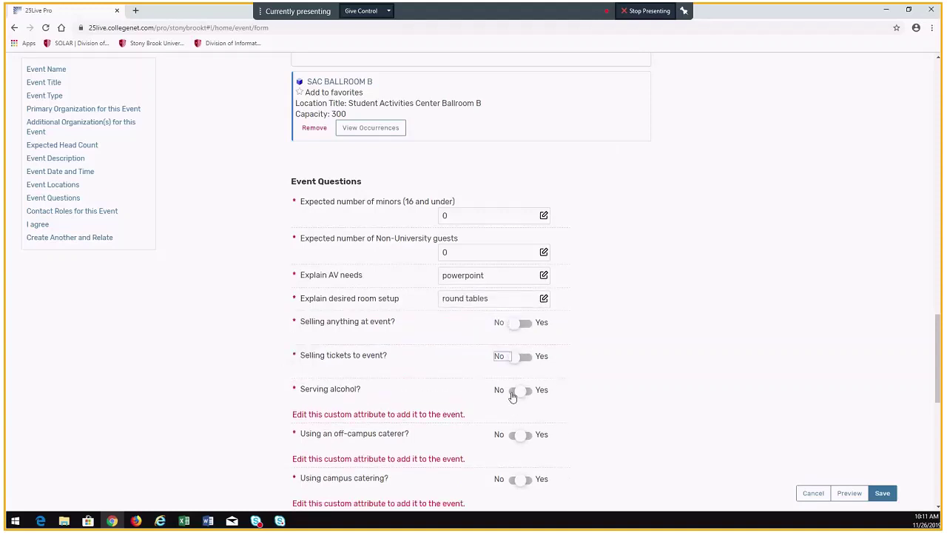
{"action": "left_click", "coordinate": [512, 398]}
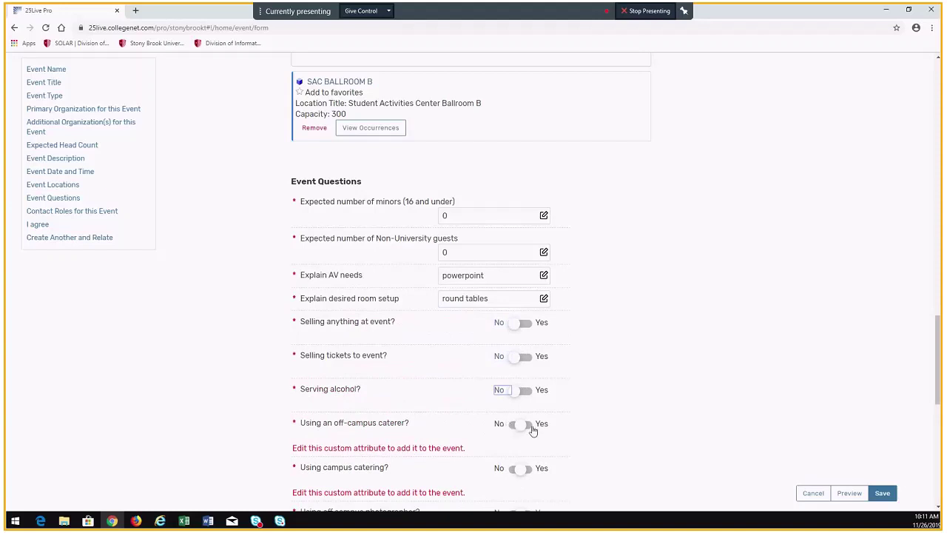
{"action": "left_click", "coordinate": [531, 428]}
{"action": "left_click", "coordinate": [516, 458]}
Answer No to off-campus photographer, student/staff photographer and speaker/musician/DJ, and Yes to needing the Pantry.
{"action": "scroll", "coordinate": [547, 444], "scroll_direction": "down", "scroll_amount": 3}
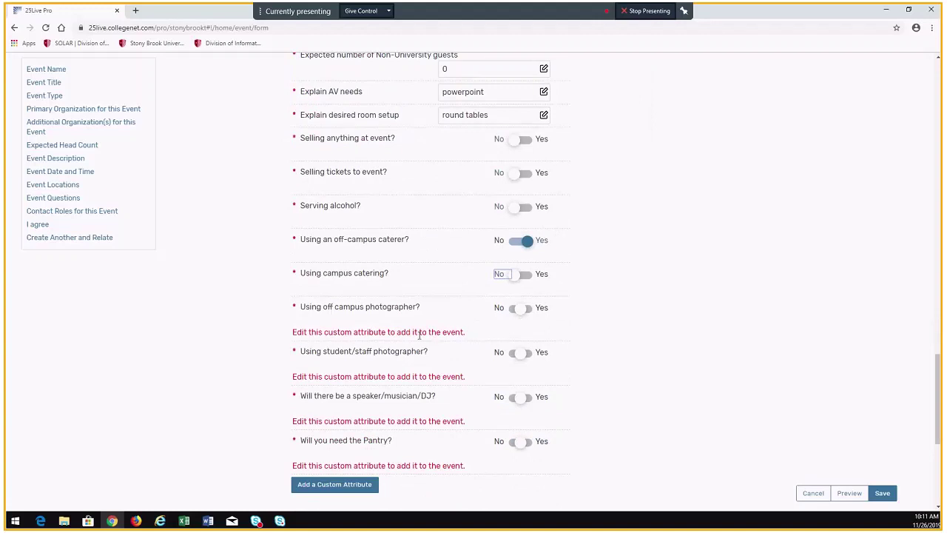
{"action": "left_click", "coordinate": [514, 308]}
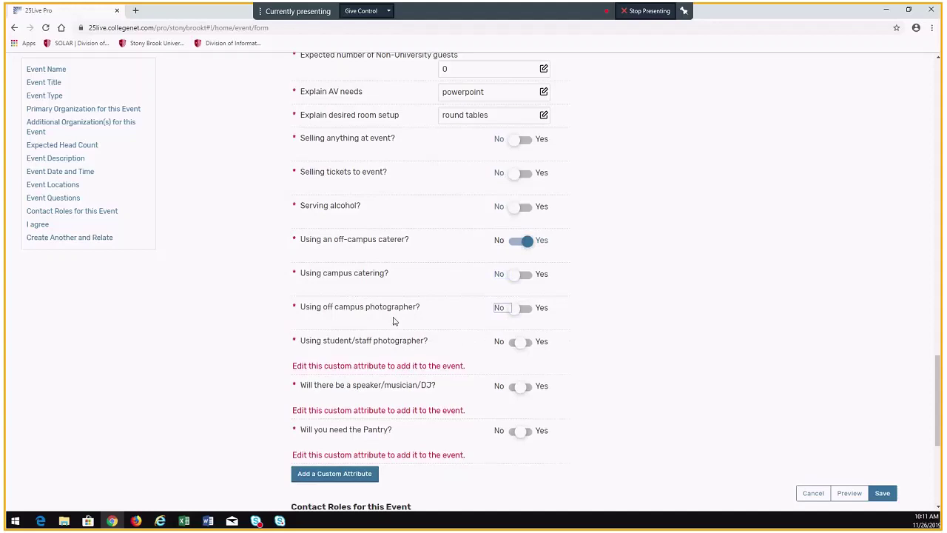
{"action": "left_click", "coordinate": [507, 343]}
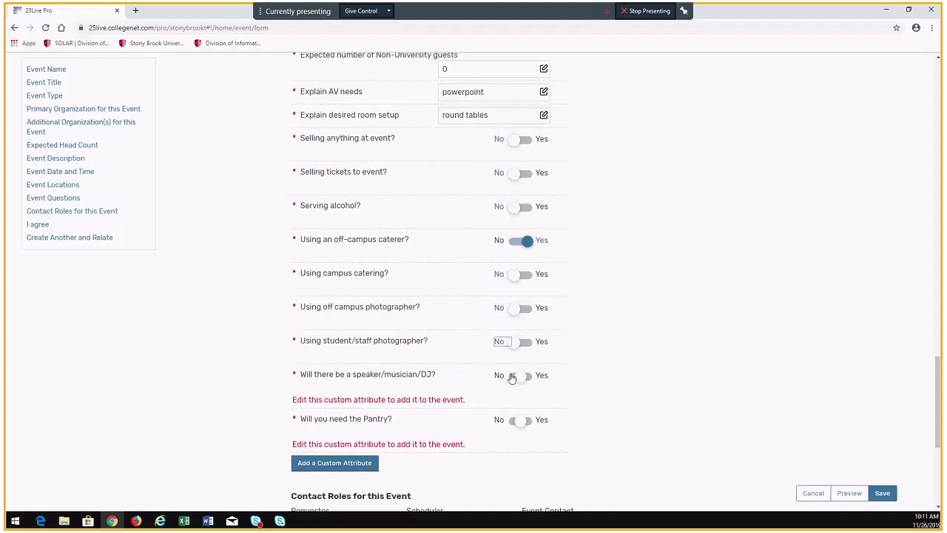
{"action": "left_click", "coordinate": [511, 377]}
{"action": "left_click", "coordinate": [528, 409]}
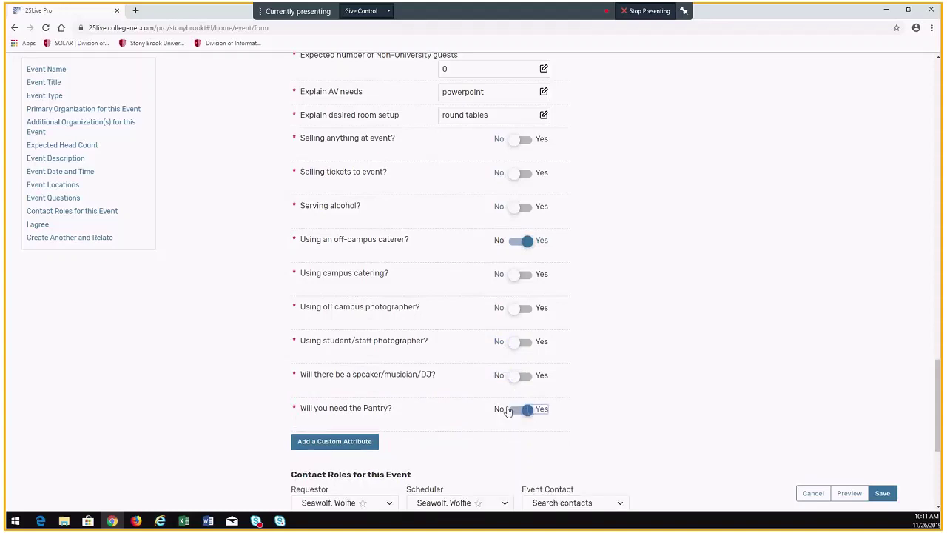
Search the contacts by first name and assign the matching starred person as the Event Contact.
{"action": "scroll", "coordinate": [416, 380], "scroll_direction": "down", "scroll_amount": 3}
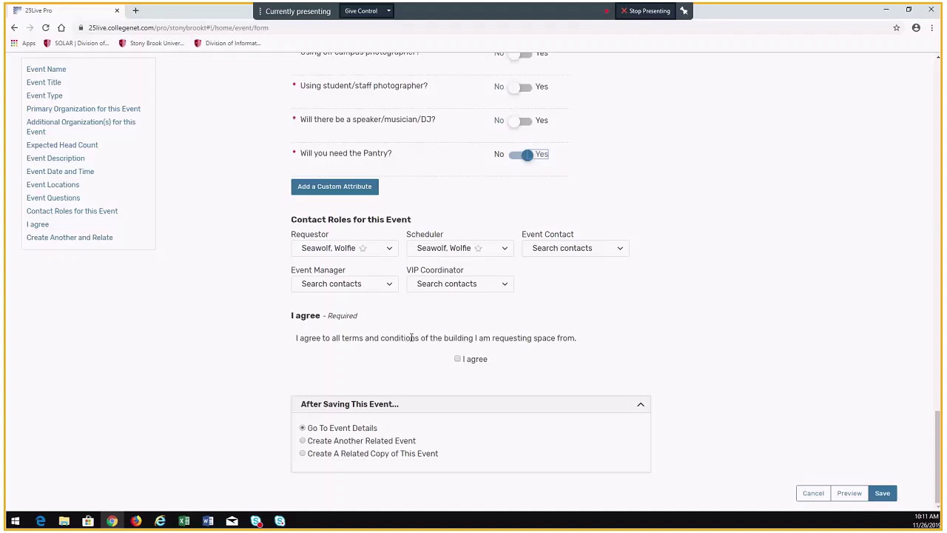
{"action": "left_click", "coordinate": [564, 250]}
{"action": "type", "text": "k"}
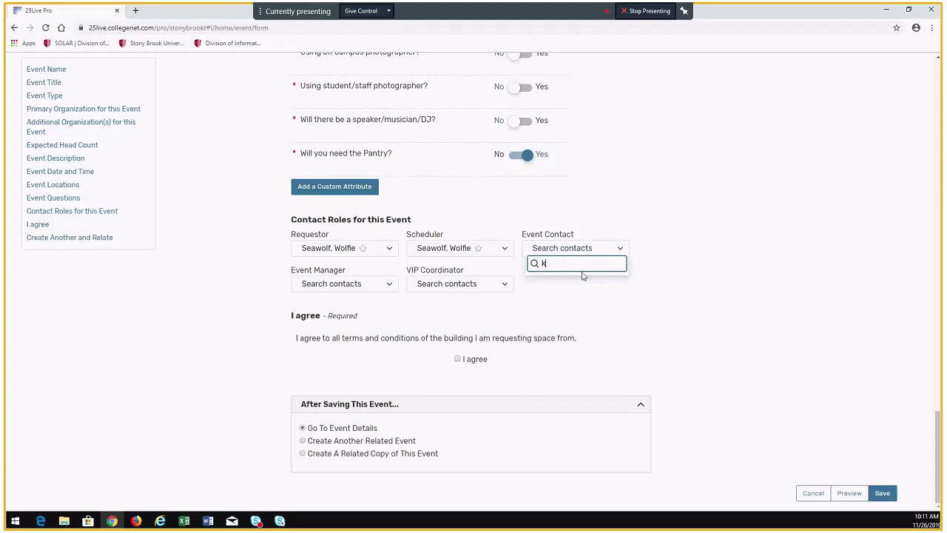
{"action": "key", "text": "BackSpace"}
{"action": "type", "text": "lynne"}
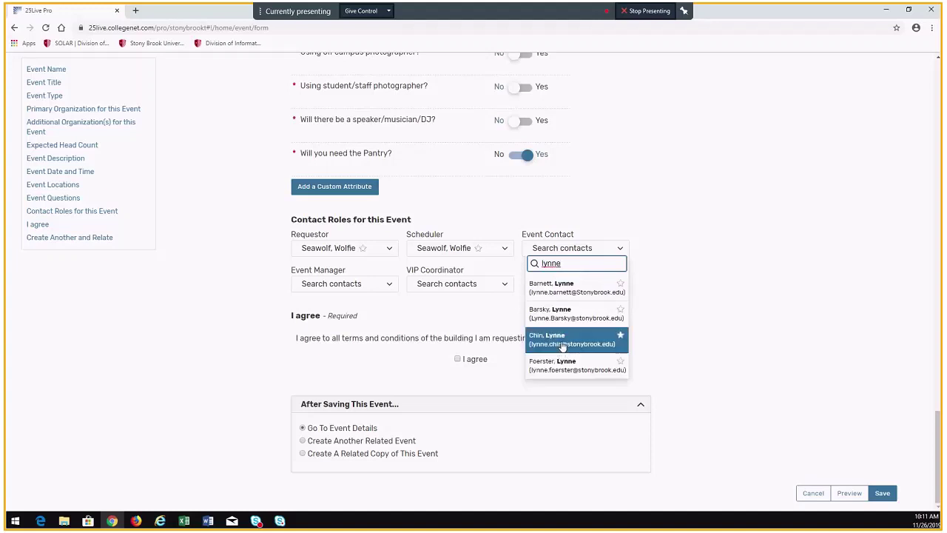
{"action": "left_click", "coordinate": [564, 346]}
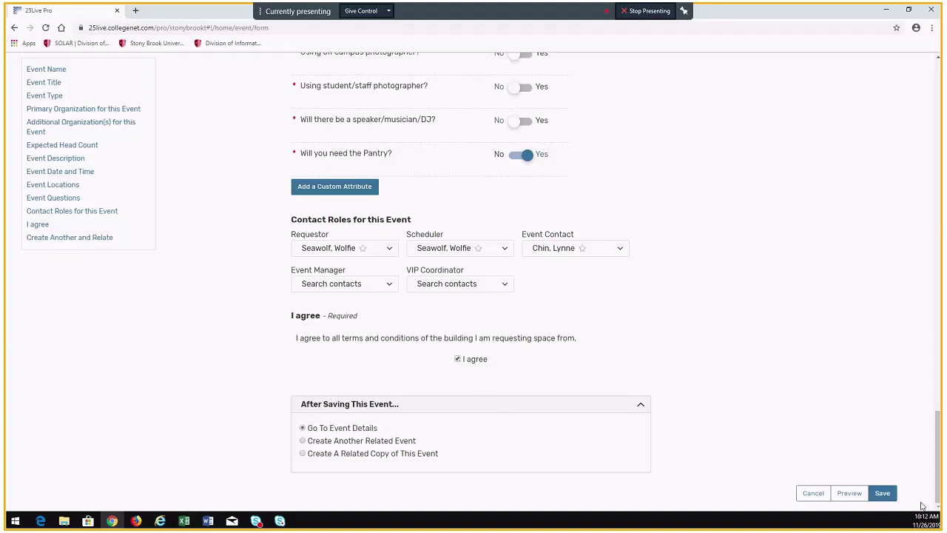
Agree to the building's terms and conditions and save the event request.
{"action": "left_click", "coordinate": [893, 497]}
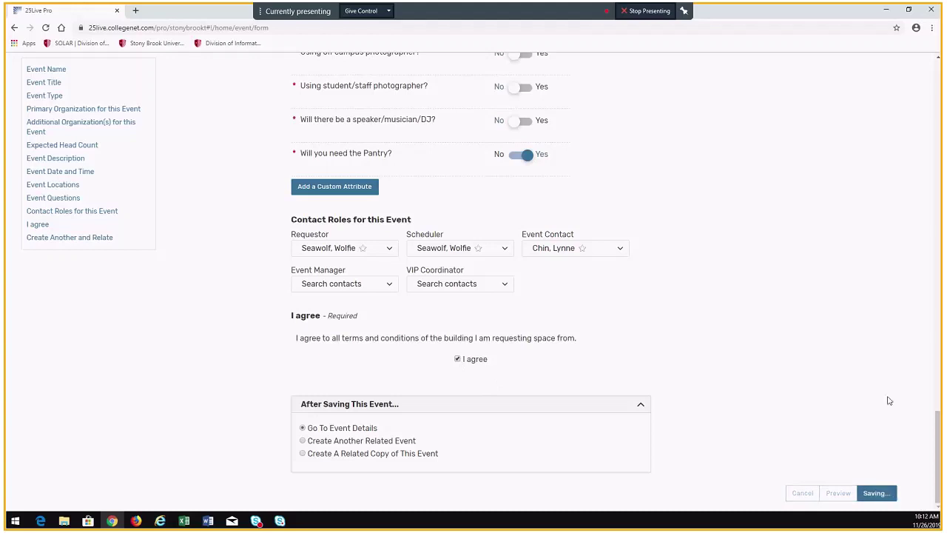